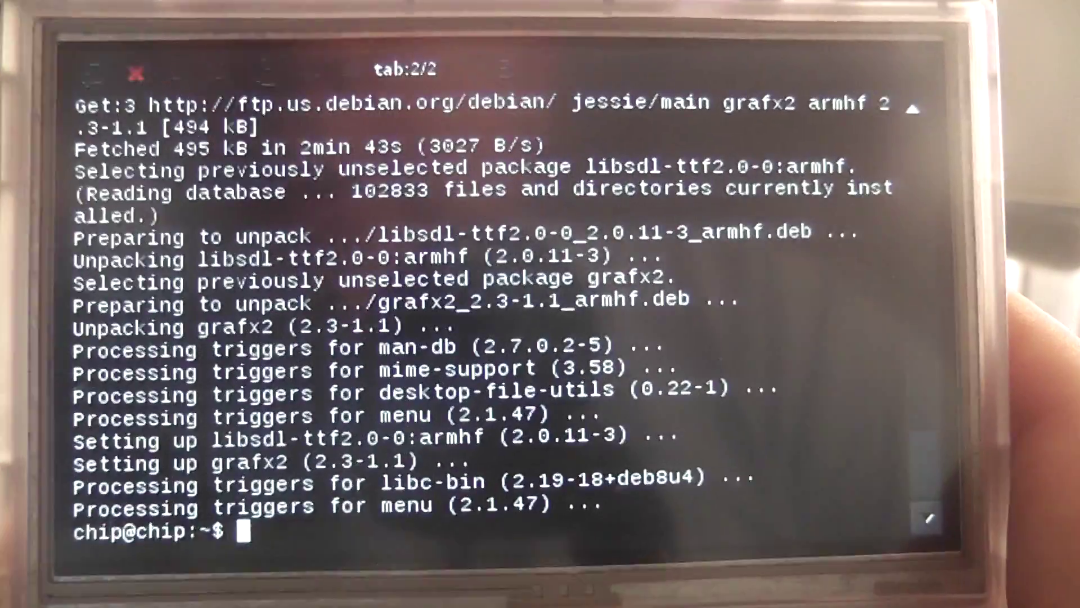
{"action": "type", "text": "gra"}
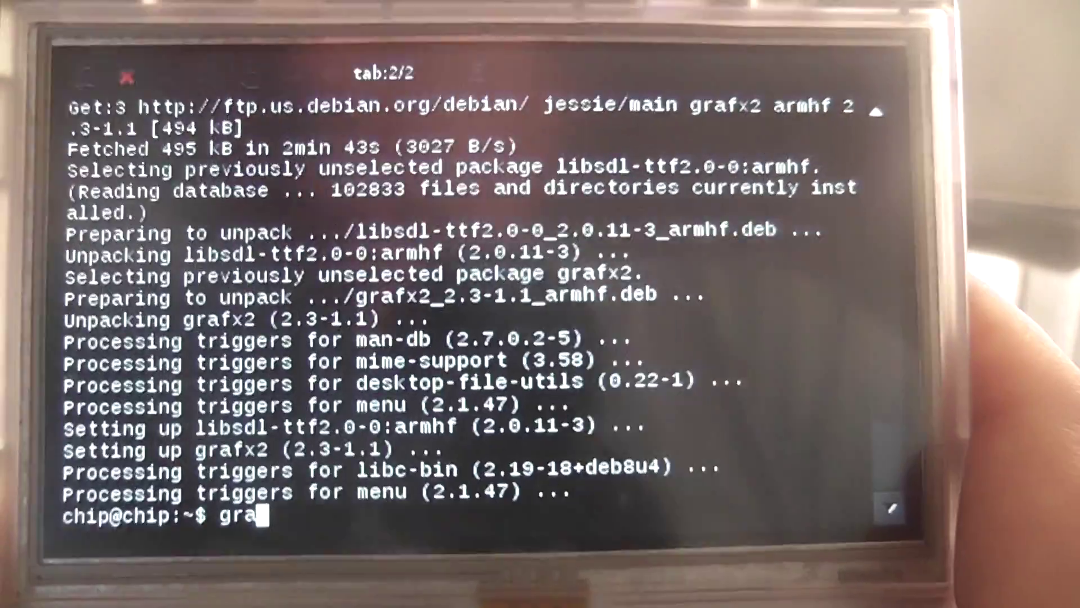
{"action": "type", "text": "fx"}
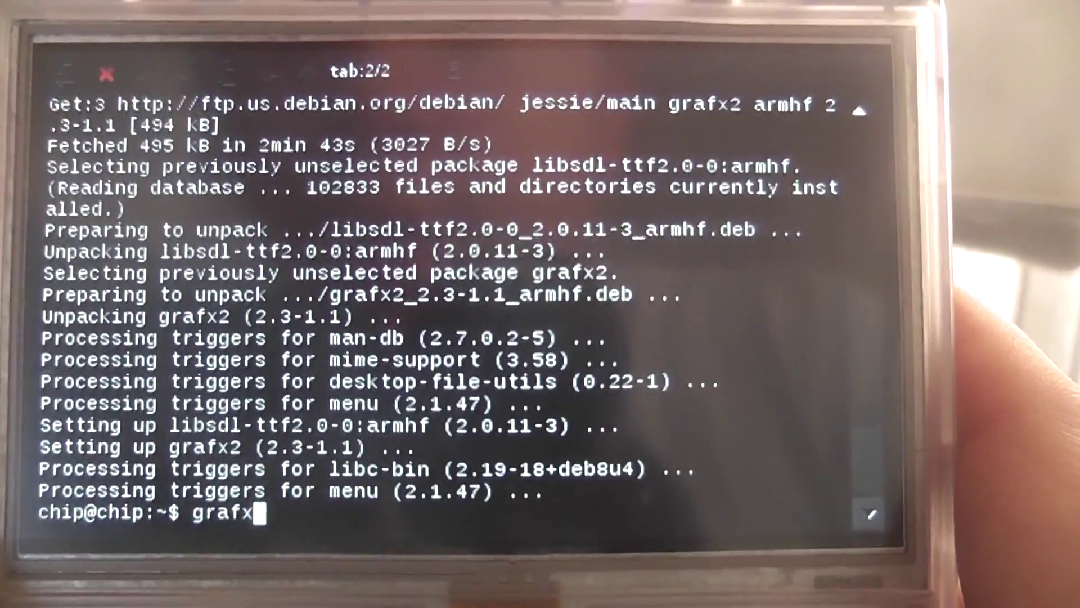
{"action": "type", "text": "2"}
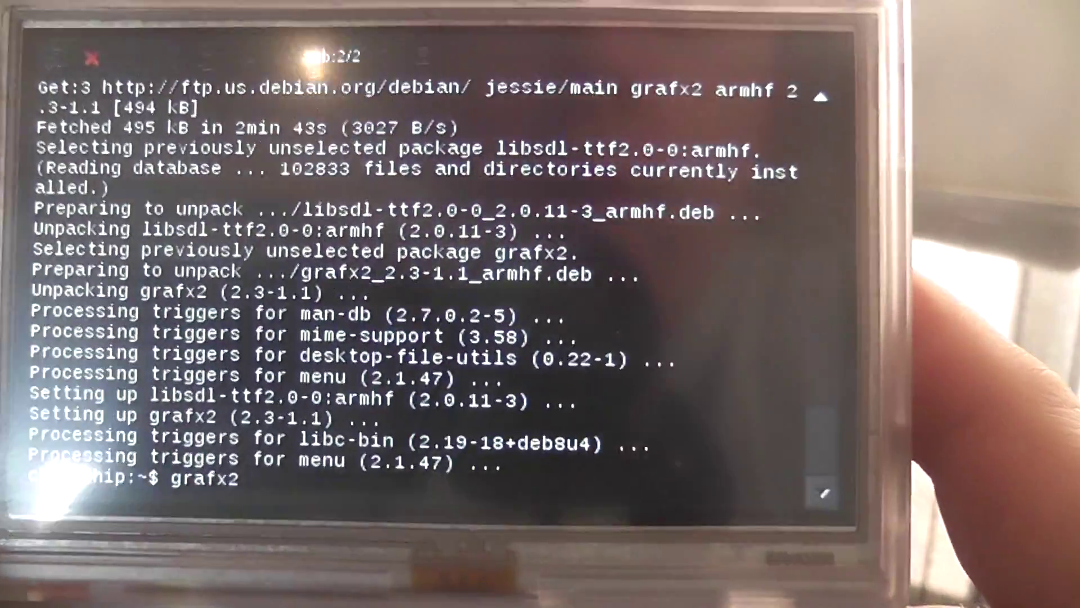
- Run grafx2 at the chip@chip prompt to bring up the GrafX2 2.3 splash screen
{"action": "key", "text": "Return"}
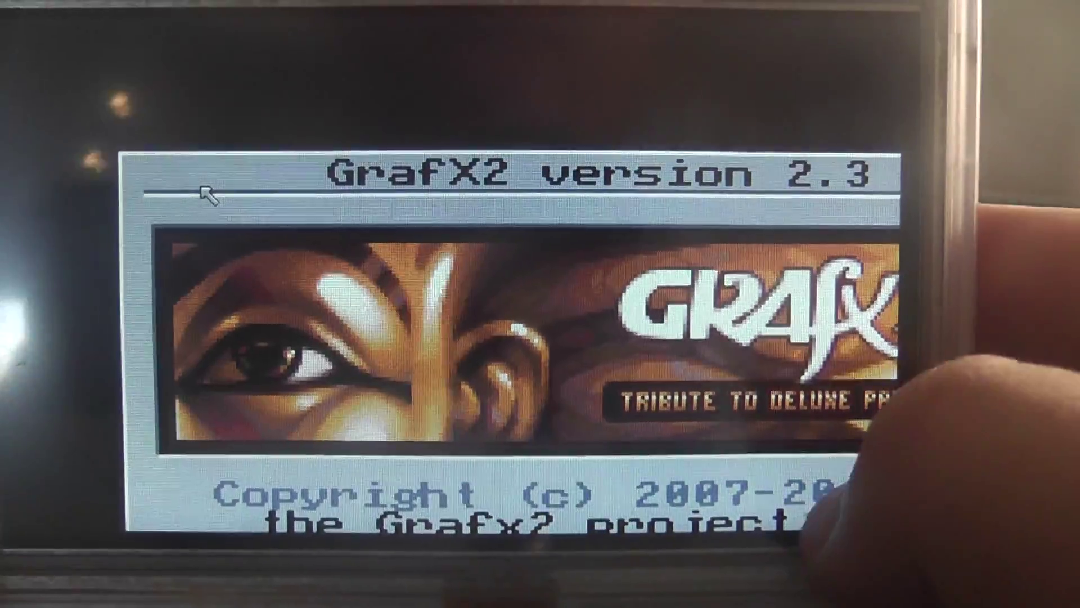
- Dismiss the splash and draw four white freehand scribbles across the canvas
{"action": "left_click", "coordinate": [861, 498]}
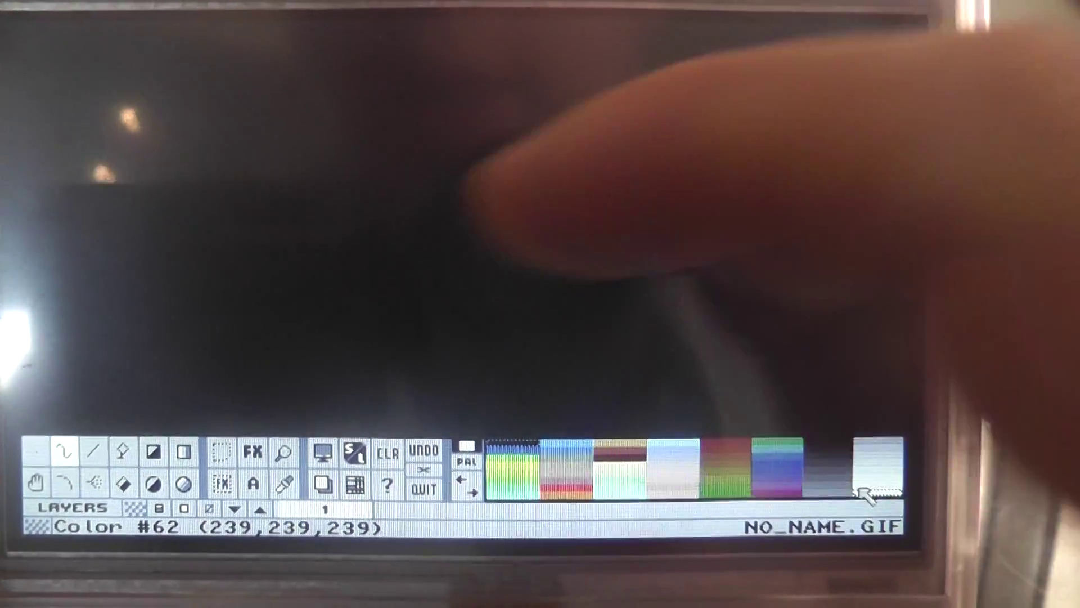
{"action": "left_click_drag", "start_coordinate": [498, 152], "coordinate": [540, 254]}
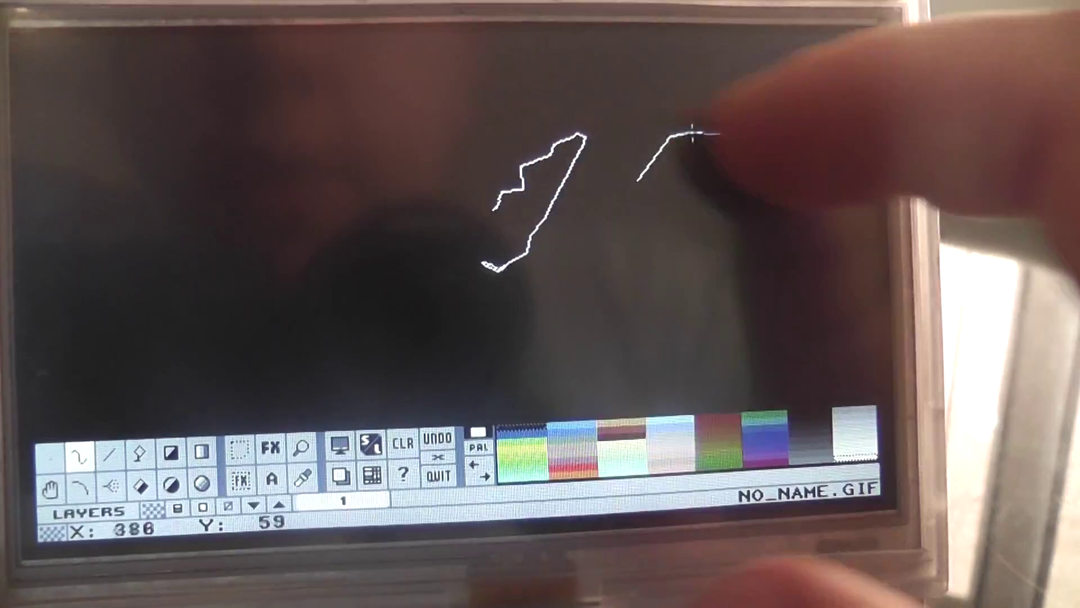
{"action": "left_click_drag", "start_coordinate": [312, 118], "coordinate": [270, 363]}
{"action": "left_click_drag", "start_coordinate": [413, 64], "coordinate": [633, 126]}
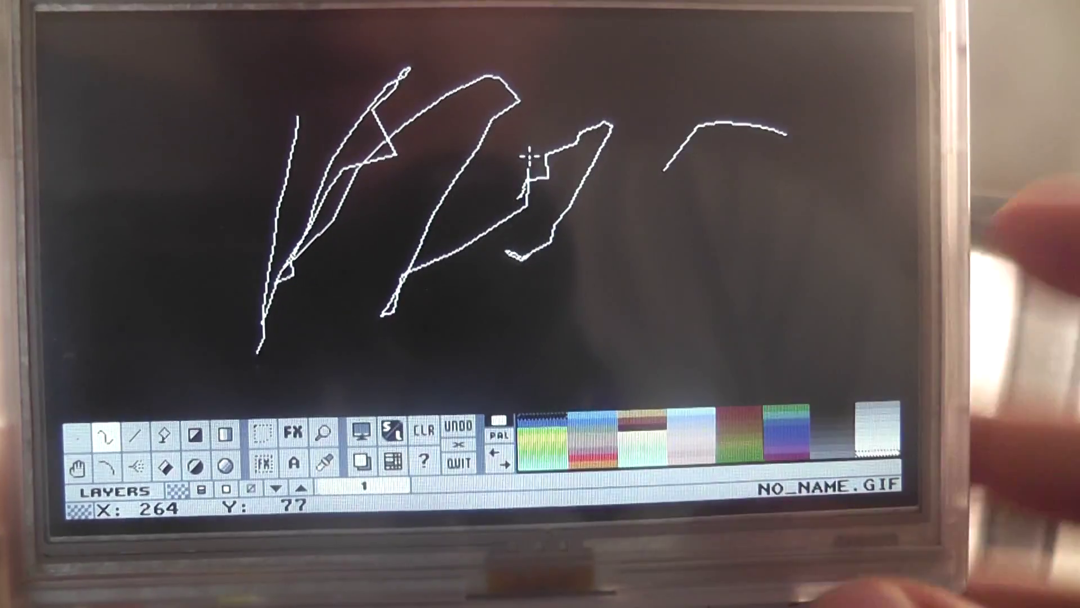
{"action": "left_click_drag", "start_coordinate": [701, 127], "coordinate": [785, 161]}
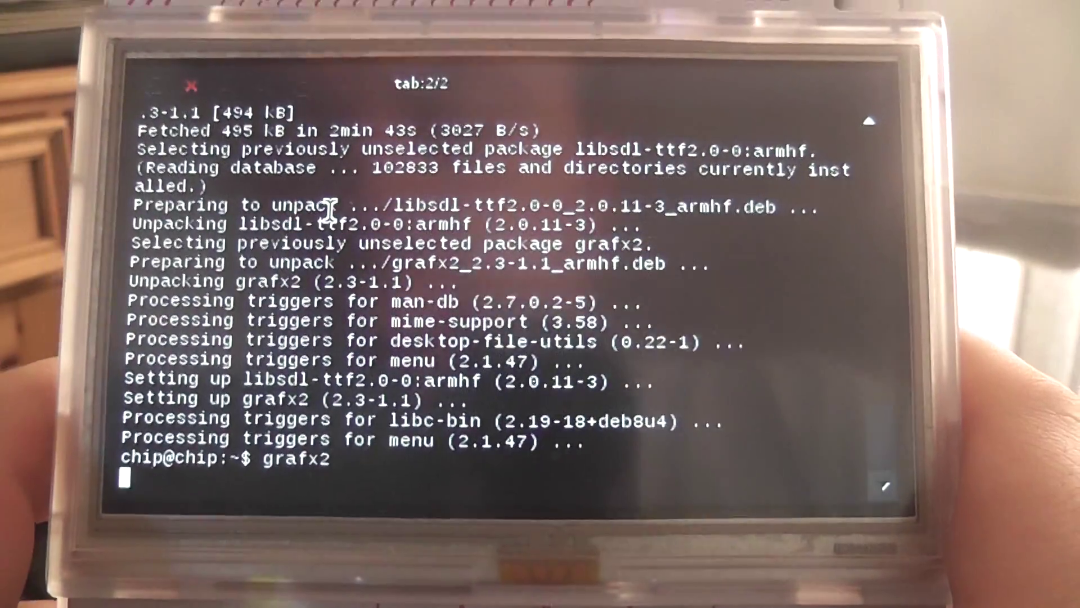
- Send Ctrl+C twice, visit the home launcher, then switch back to GrafX2's Quit? prompt
{"action": "key", "text": "ctrl+c"}
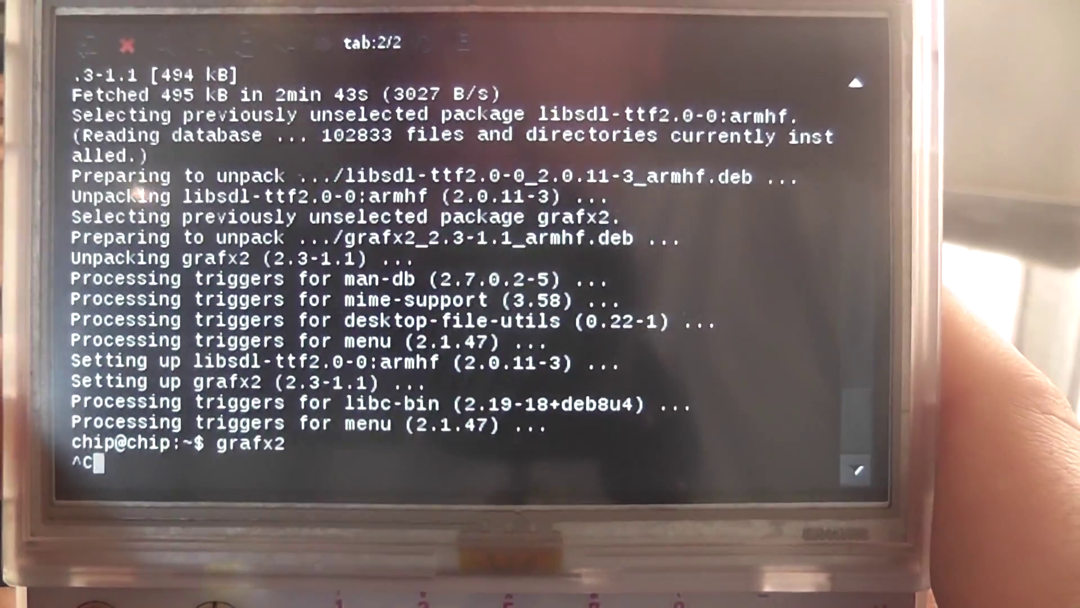
{"action": "key", "text": "ctrl+c"}
{"action": "key", "text": "ctrl+c"}
{"action": "key", "text": "ctrl+c"}
{"action": "key", "text": "ctrl+c"}
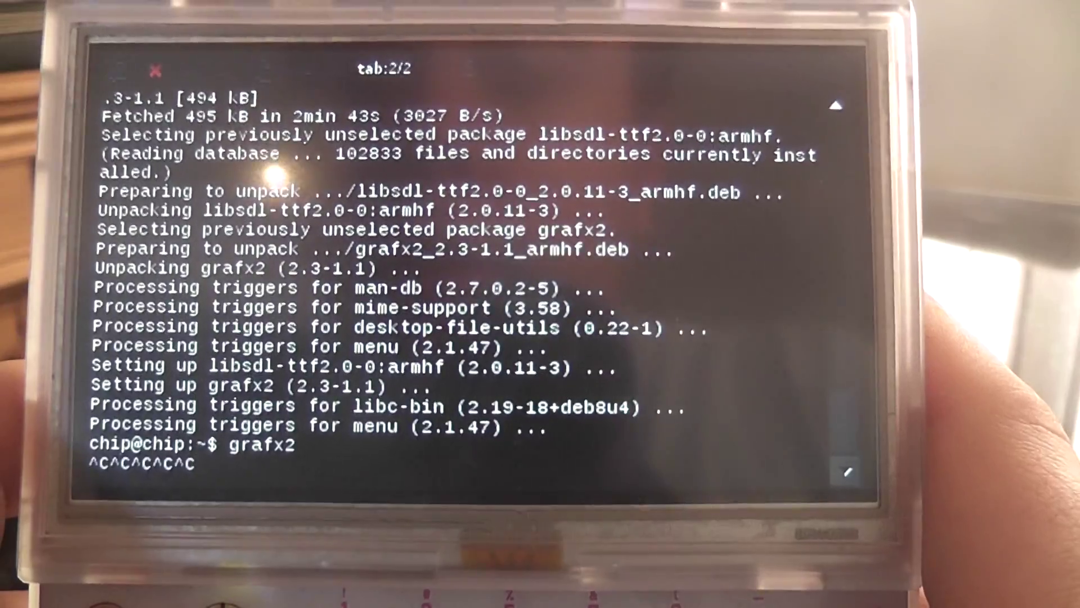
{"action": "key", "text": "super"}
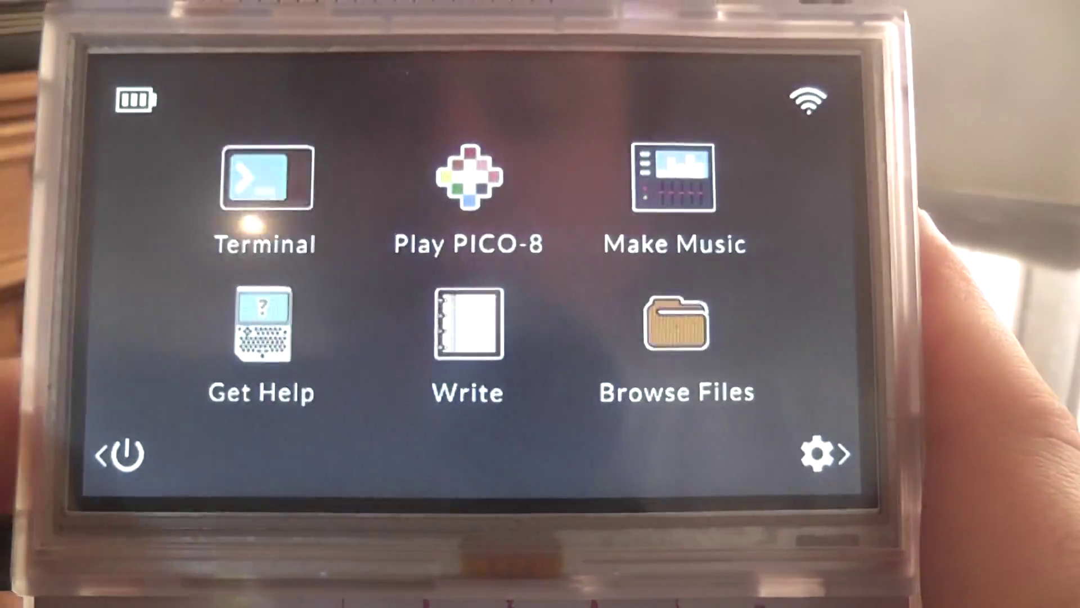
{"action": "key", "text": "super"}
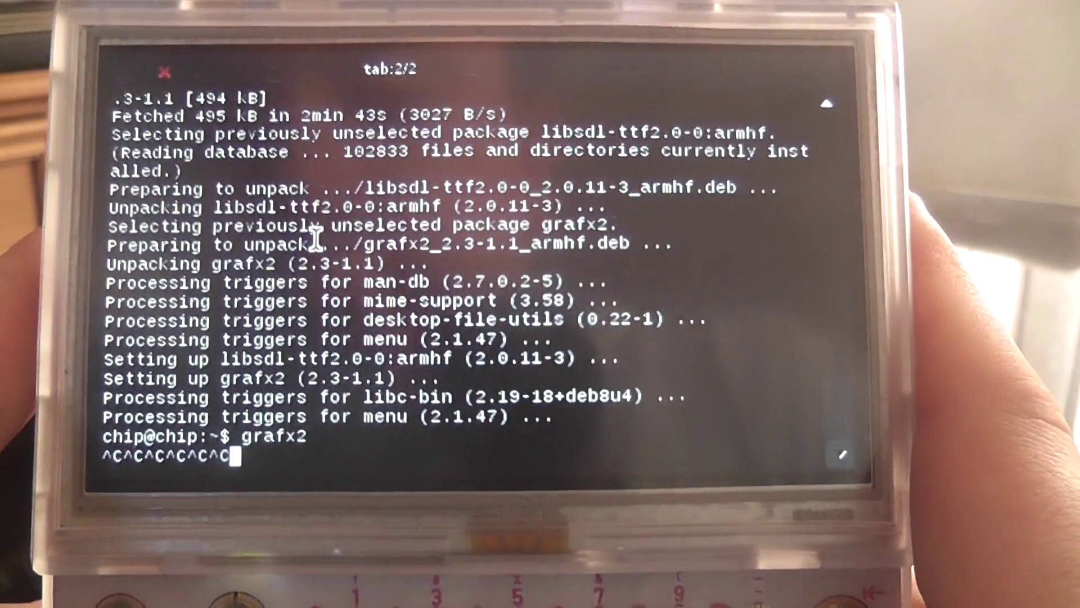
{"action": "key", "text": "alt+Tab"}
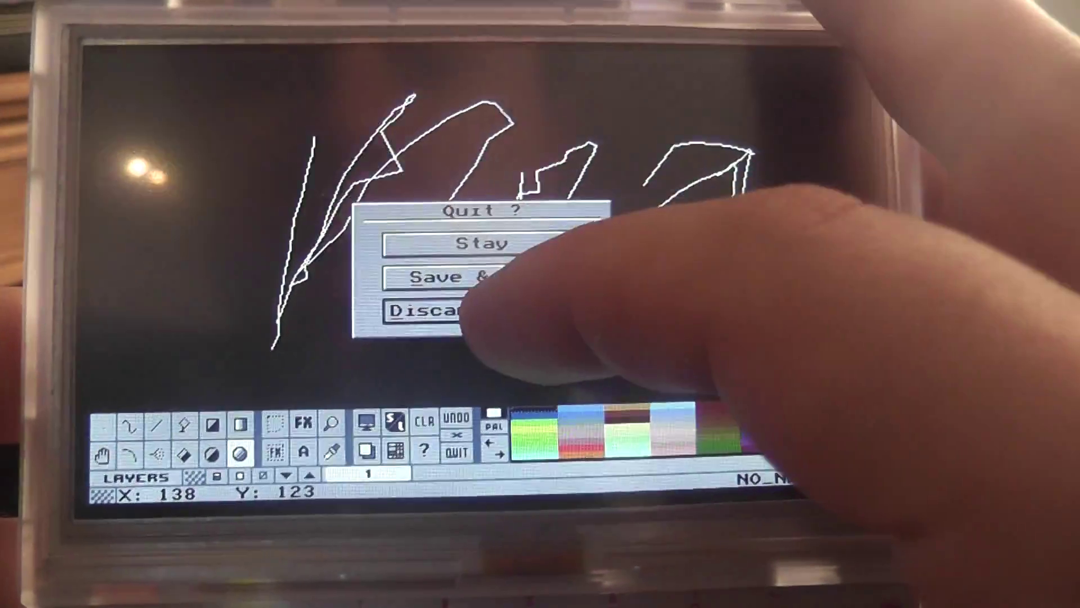
- Choose Discard (Quit) to close GrafX2 without saving the doodle
{"action": "left_click", "coordinate": [476, 313]}
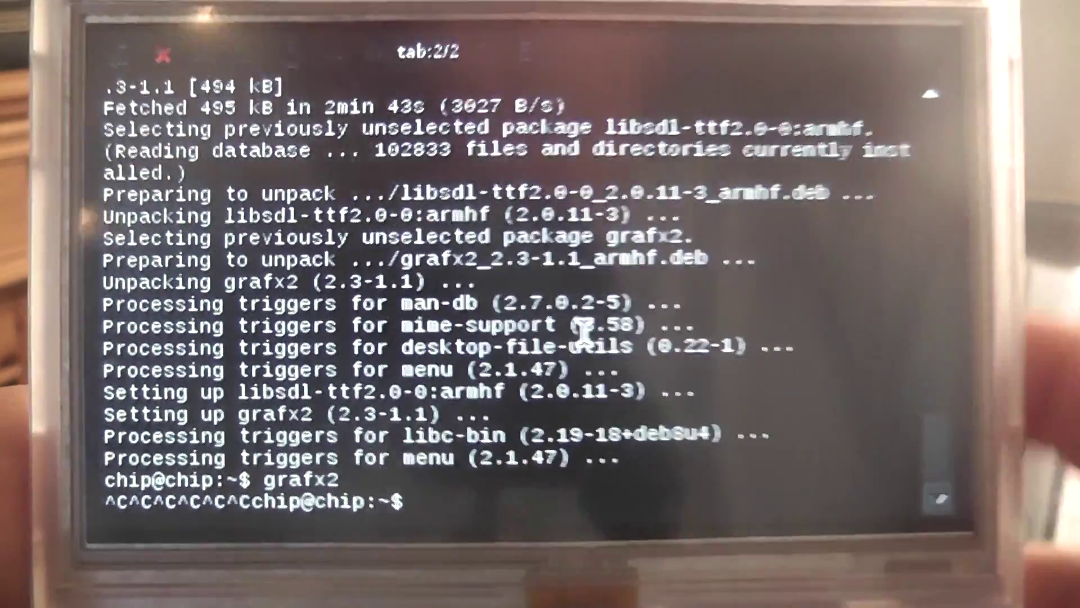
{"action": "type", "text": "sudo"}
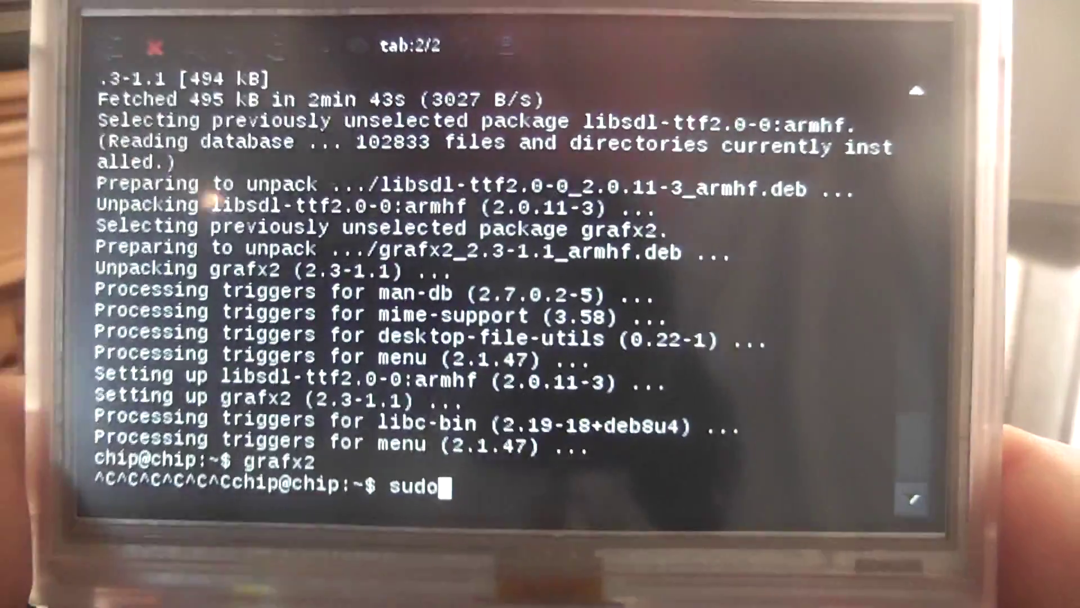
- Run sudo apt-get install blueman, after a bare sudo run and a typo fix
{"action": "key", "text": "Return"}
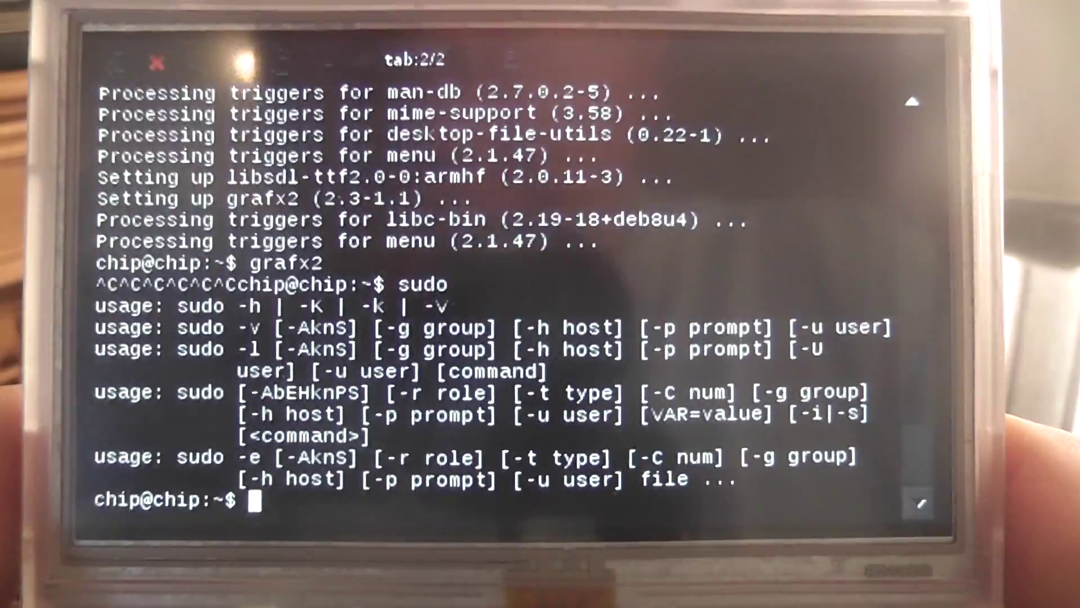
{"action": "type", "text": "sudo p"}
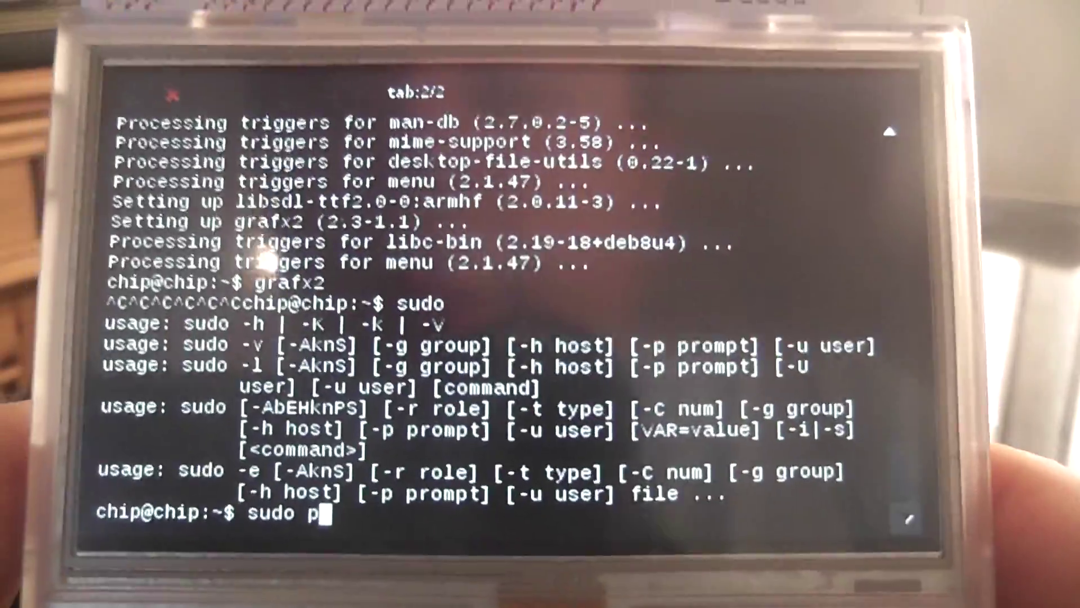
{"action": "key", "text": "BackSpace"}
{"action": "type", "text": "apt-"}
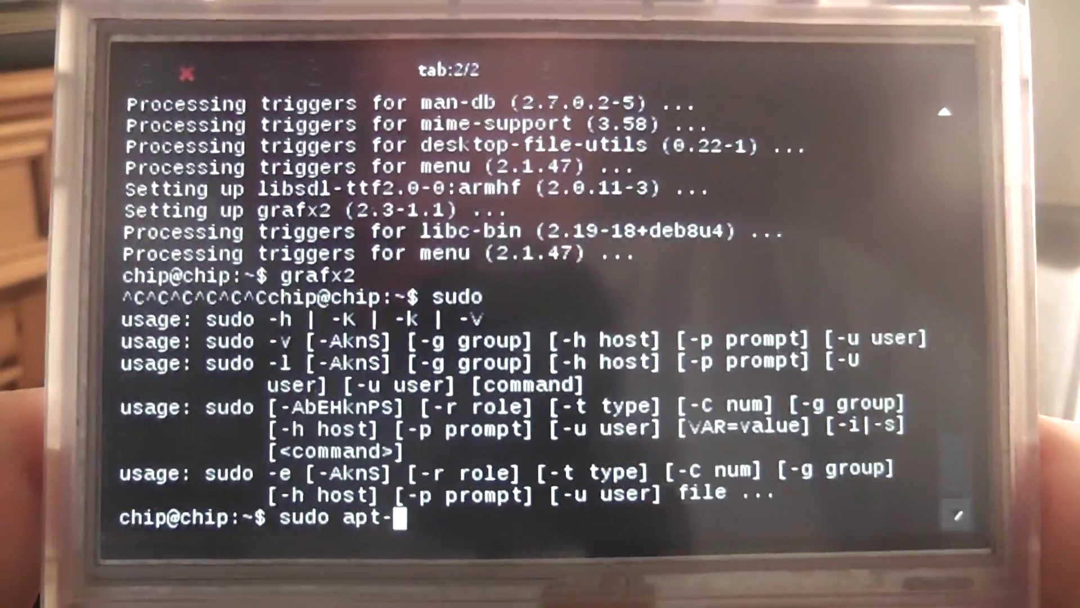
{"action": "type", "text": "get ins"}
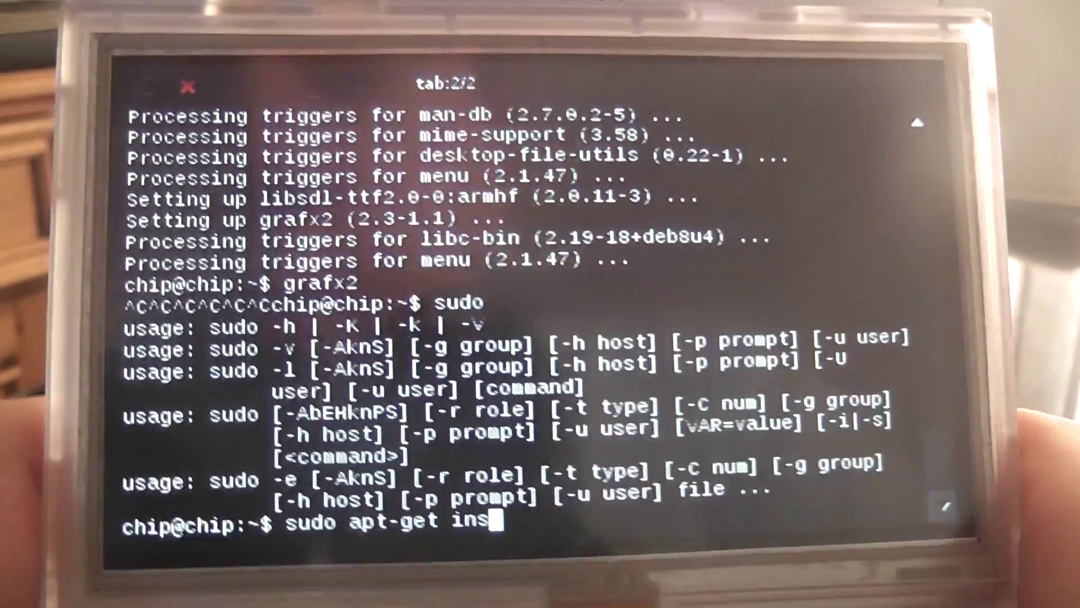
{"action": "type", "text": "tall "}
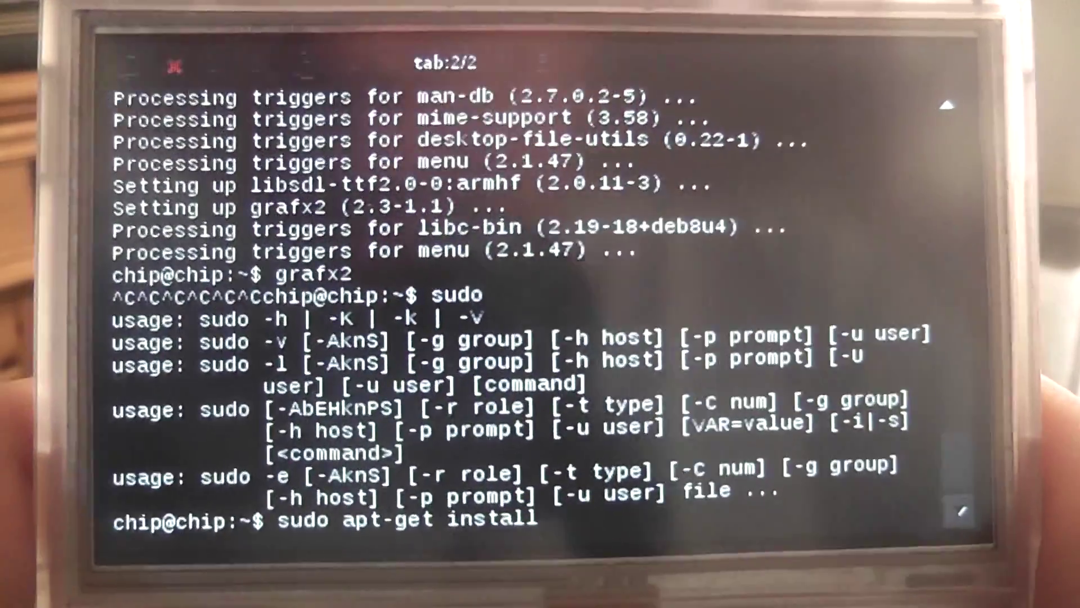
{"action": "type", "text": "bluema"}
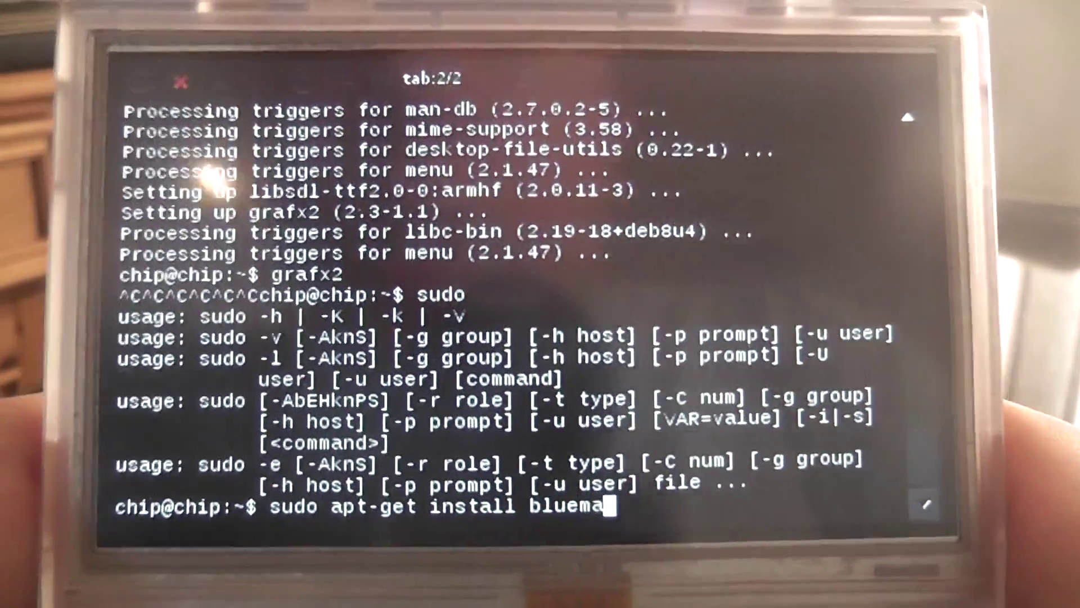
{"action": "type", "text": "n"}
{"action": "key", "text": "Return"}
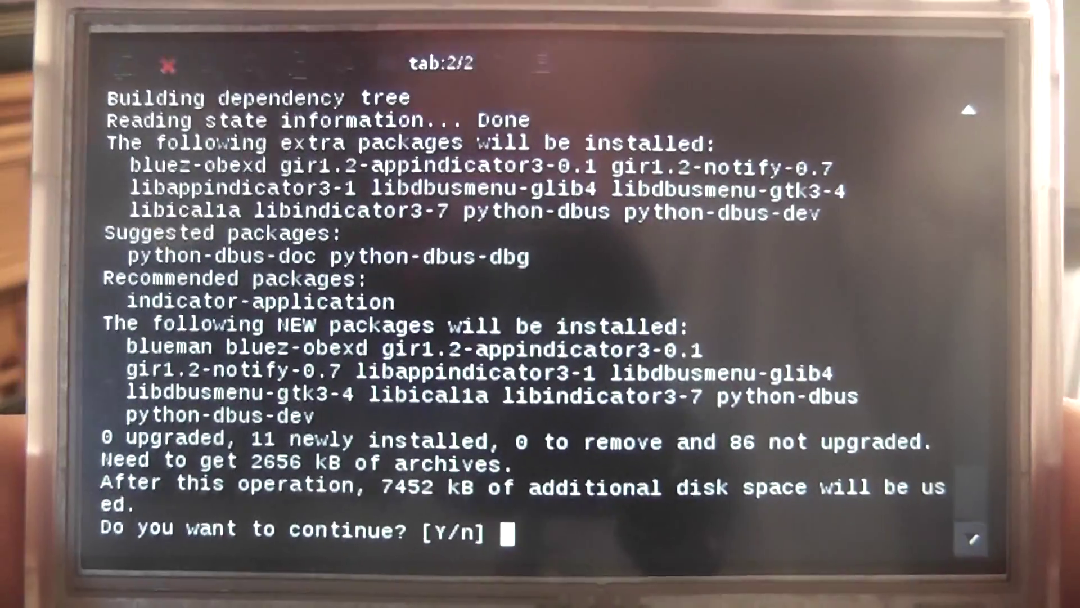
{"action": "type", "text": "y"}
- Answer y to the 'Do you want to continue? [Y/n]' prompt for the 11 new packages
{"action": "key", "text": "Return"}
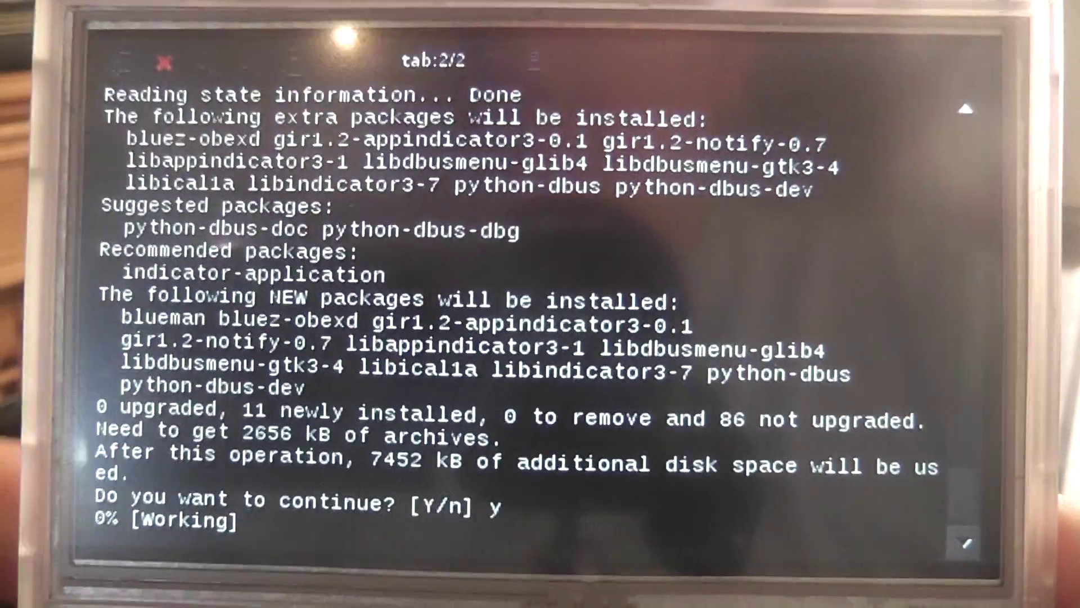